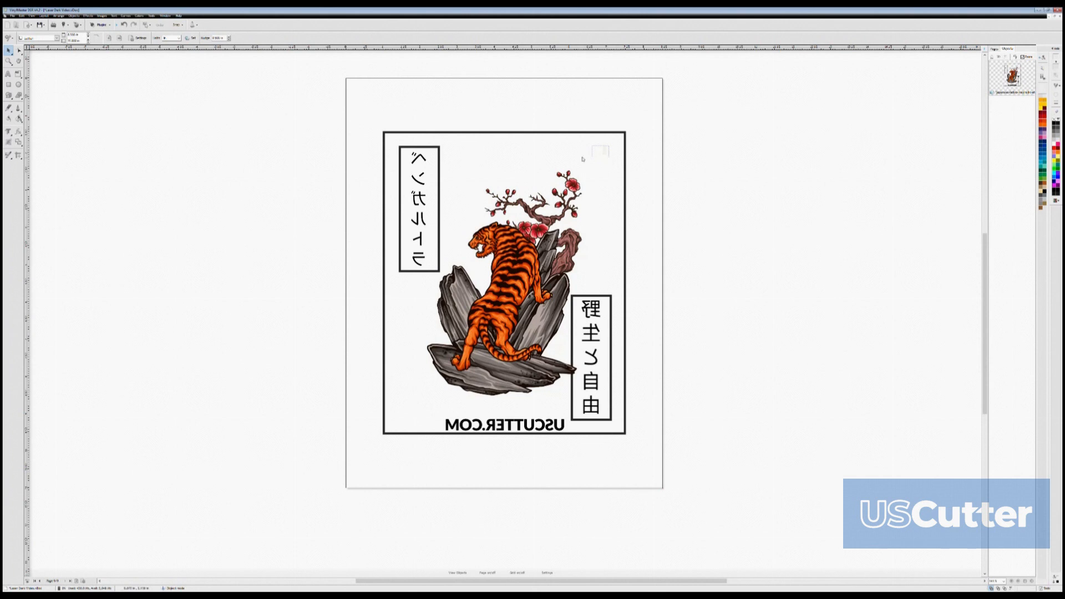
- Try tracing an image-based cut contour around the full framed tiger poster and preview the traced outline
left_click(604, 149)
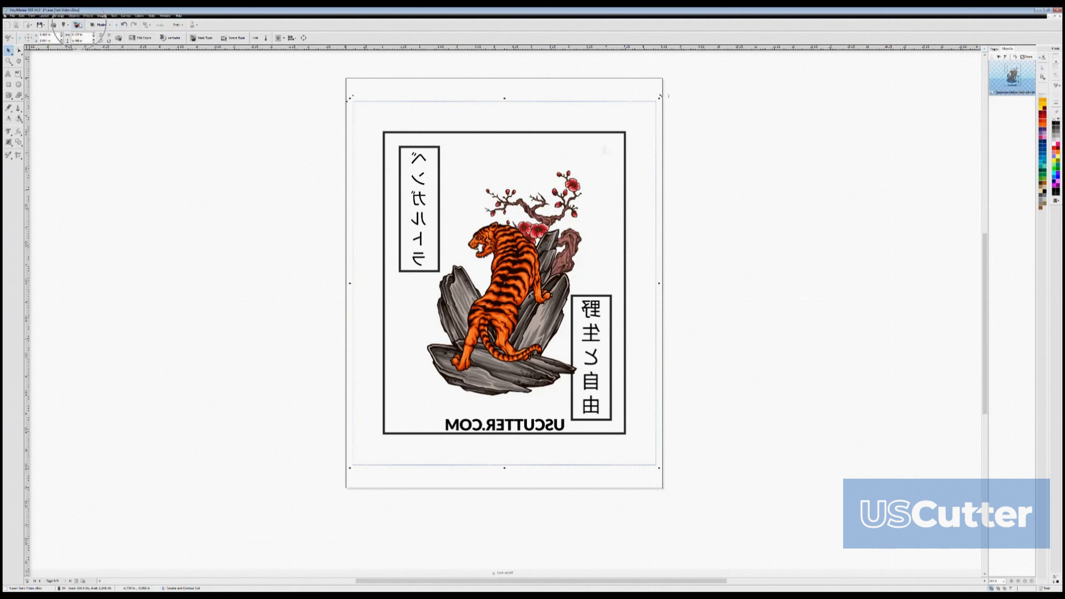
left_click(79, 25)
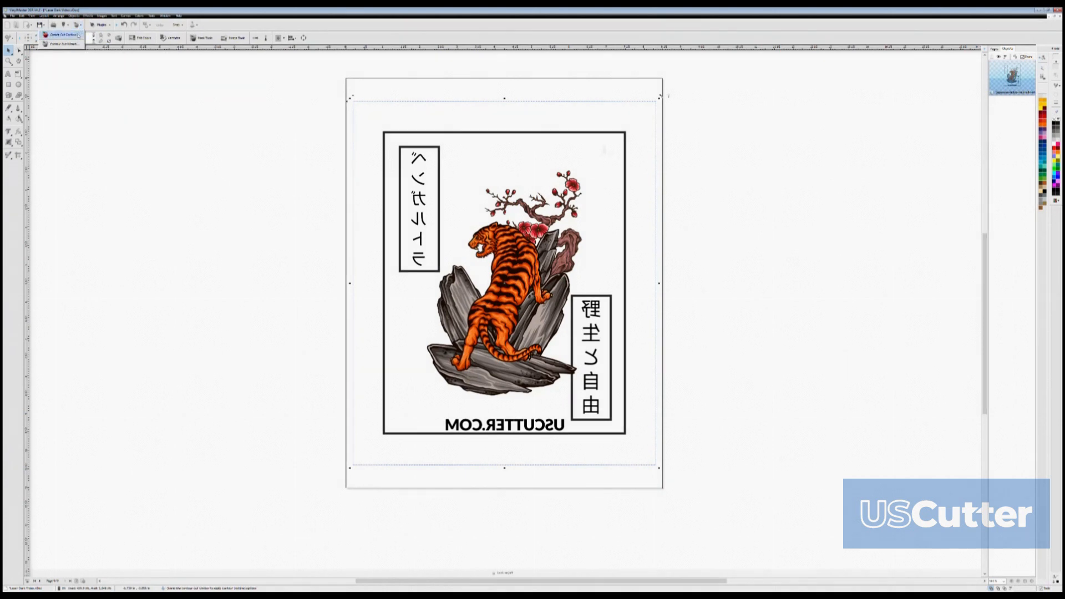
left_click(78, 34)
left_click(551, 321)
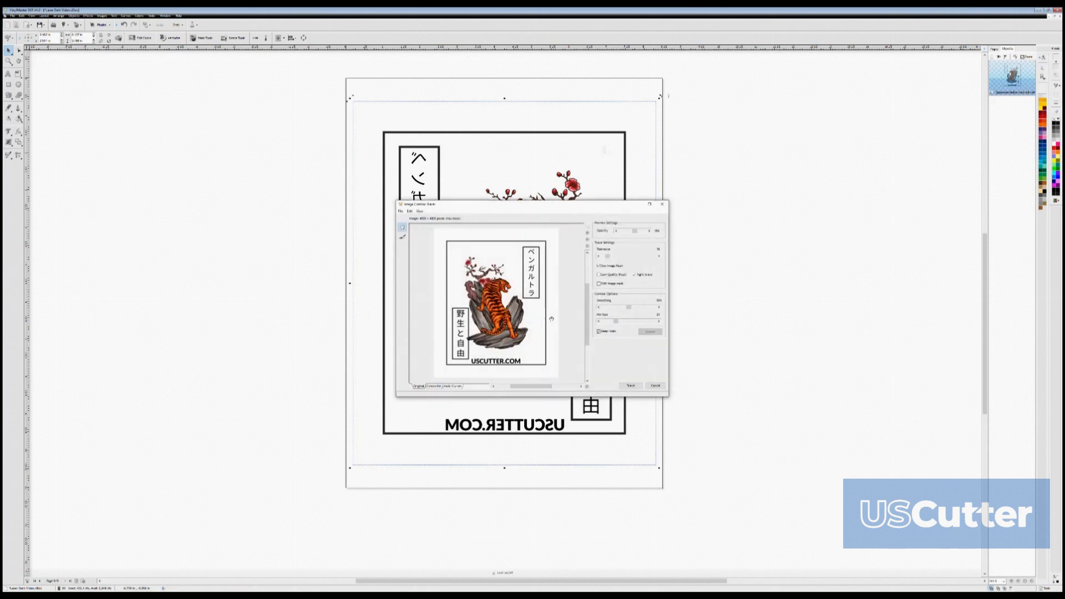
left_click(631, 385)
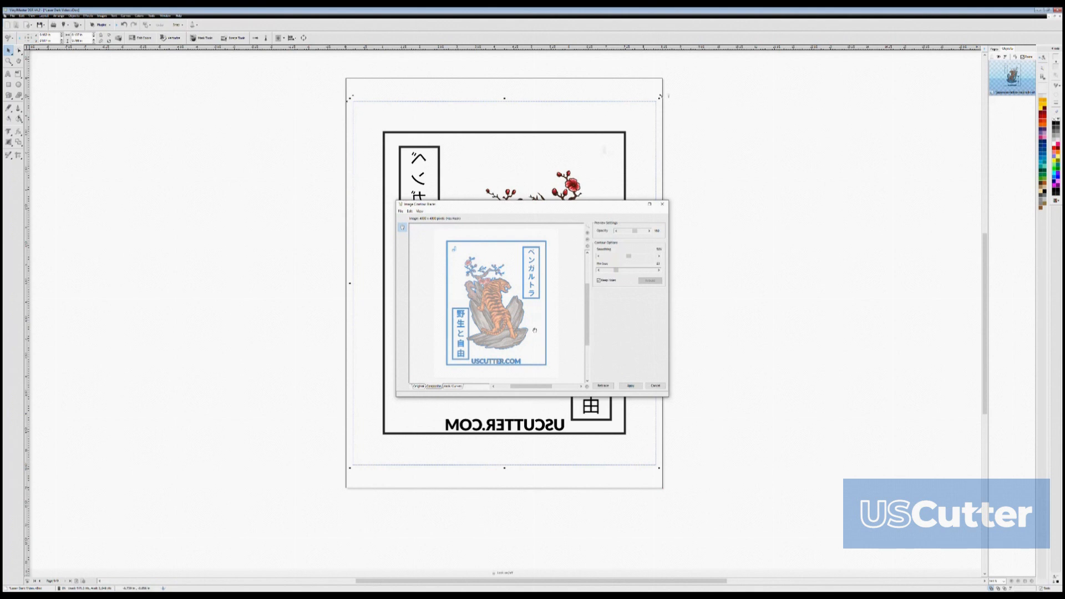
left_click(599, 281)
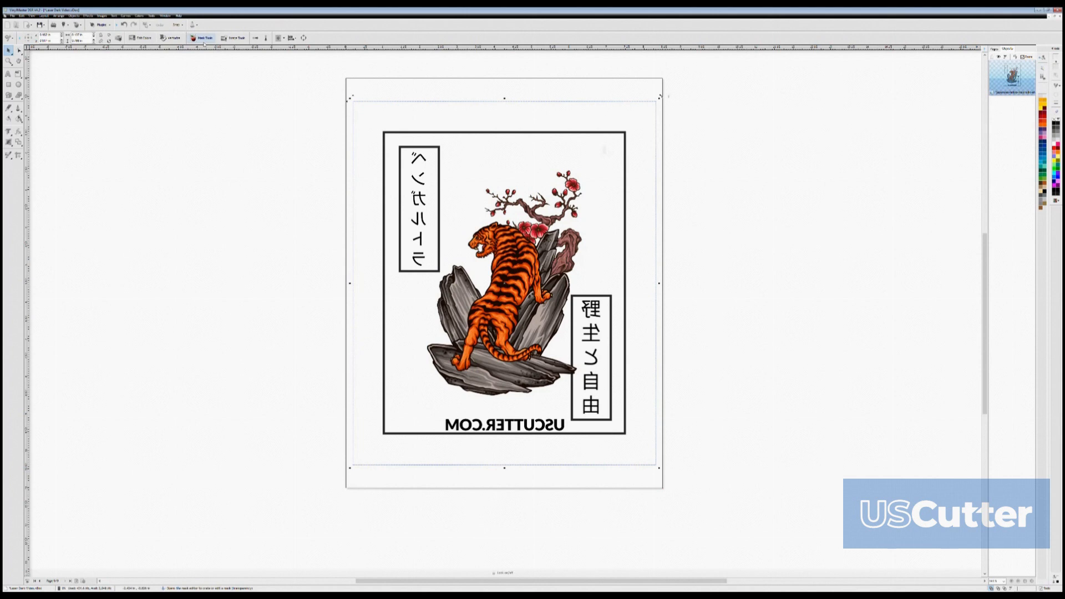
- Edit the poster image's transparency mask in the mask editor and apply it
left_click(204, 39)
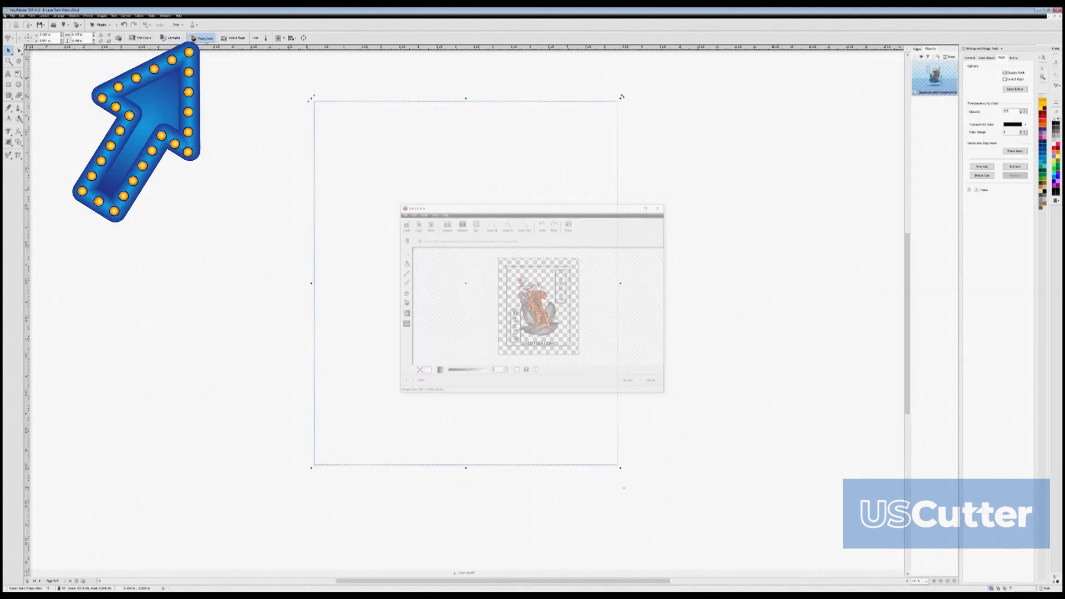
left_click(403, 282)
mouse_move(492, 312)
left_mouse_down()
mouse_move(494, 372)
mouse_move(556, 372)
mouse_move(506, 364)
mouse_move(578, 373)
mouse_move(566, 367)
mouse_move(591, 356)
mouse_move(577, 253)
mouse_move(587, 281)
left_mouse_up()
left_click(631, 383)
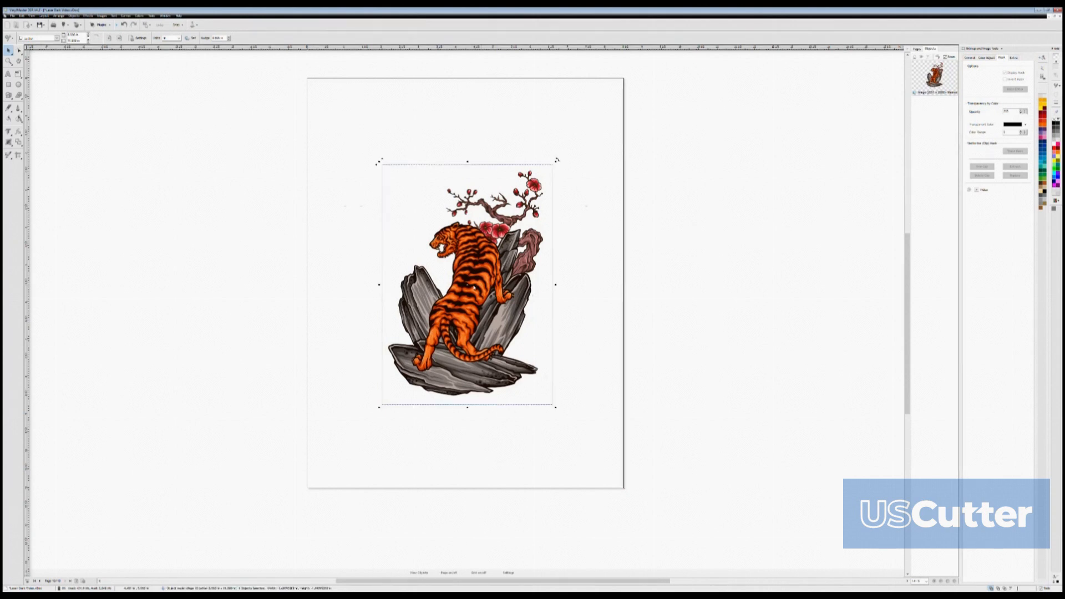
- Create a cut contour for the isolated tiger image by tracing the image, and apply the traced outline
left_click(475, 287)
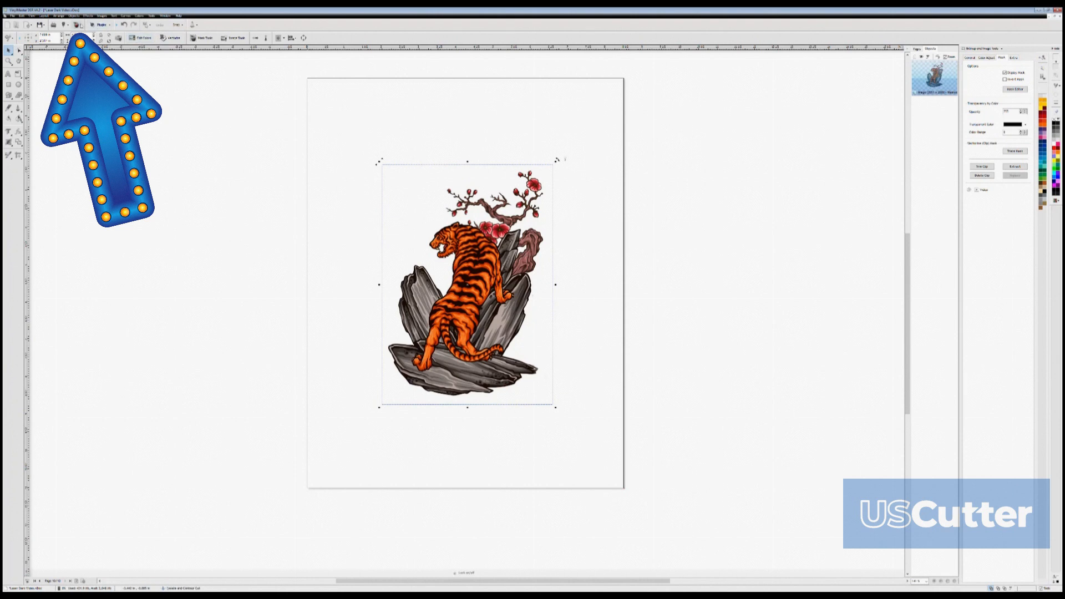
left_click(75, 35)
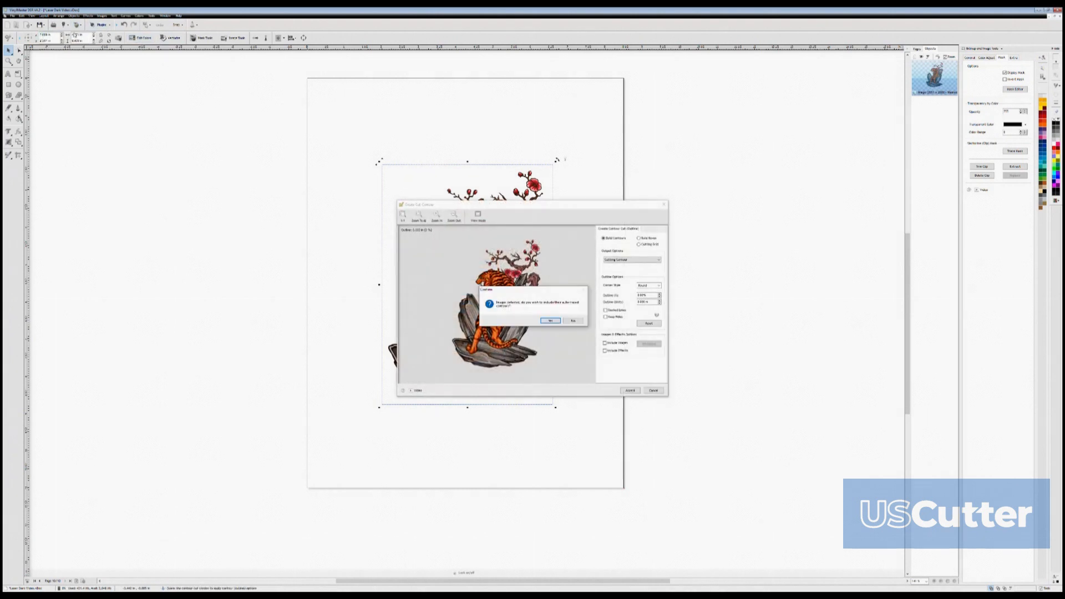
left_click(550, 321)
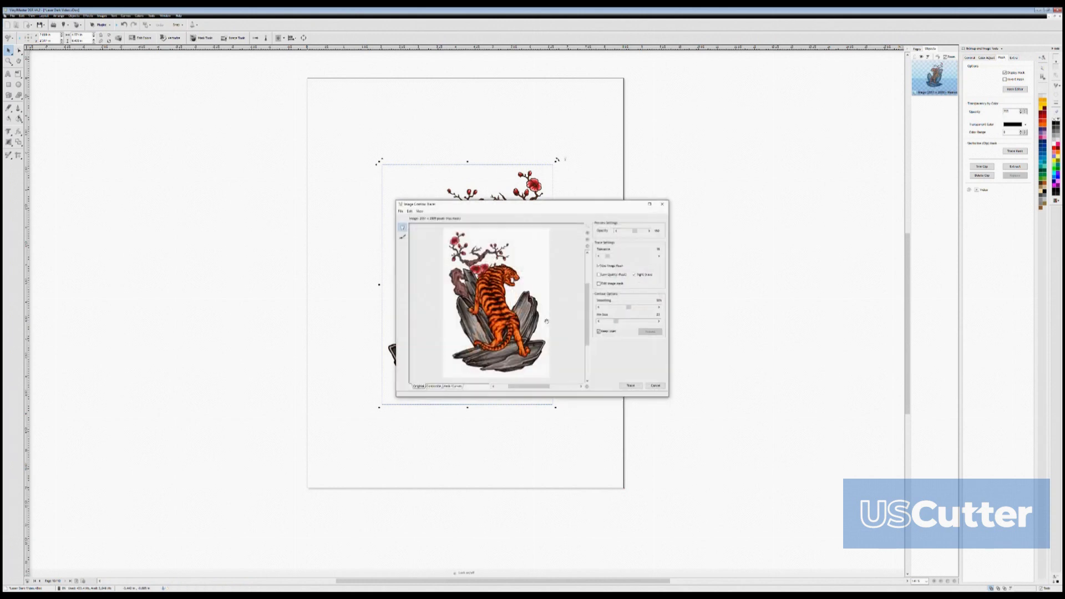
left_click(631, 385)
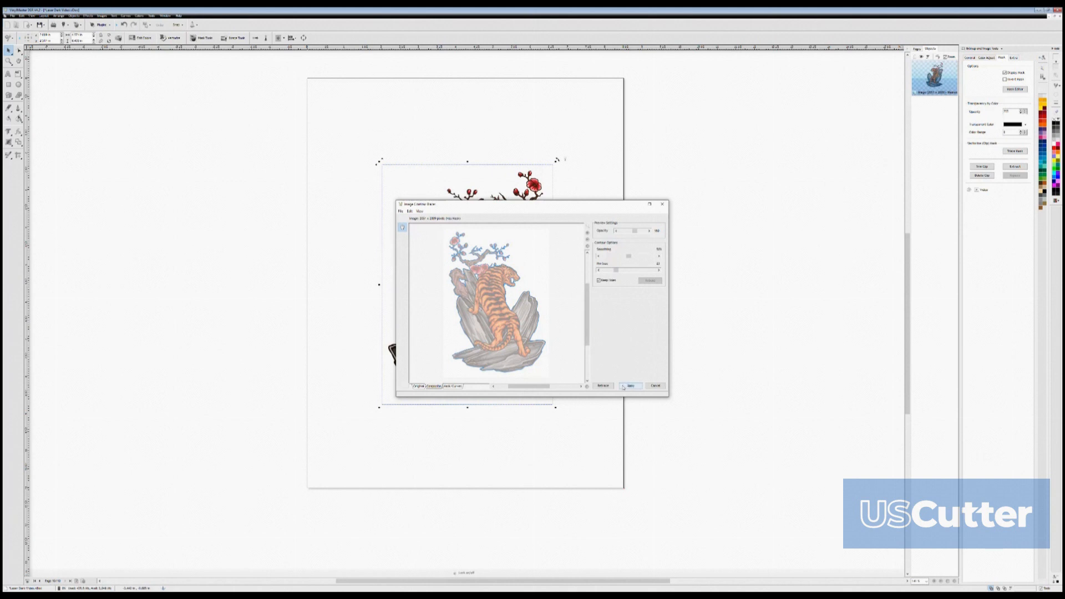
left_click(623, 387)
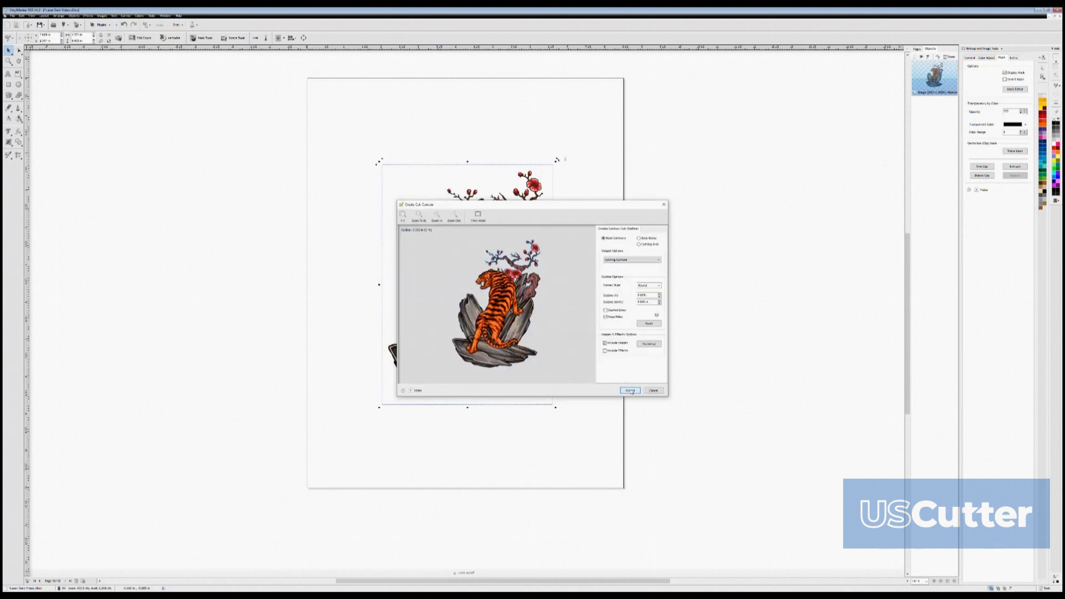
- Offset the cut contour outward using the percentage outline setting, check the edge around the tiger's head, and accept the contour
scroll(496, 290, "up", 5)
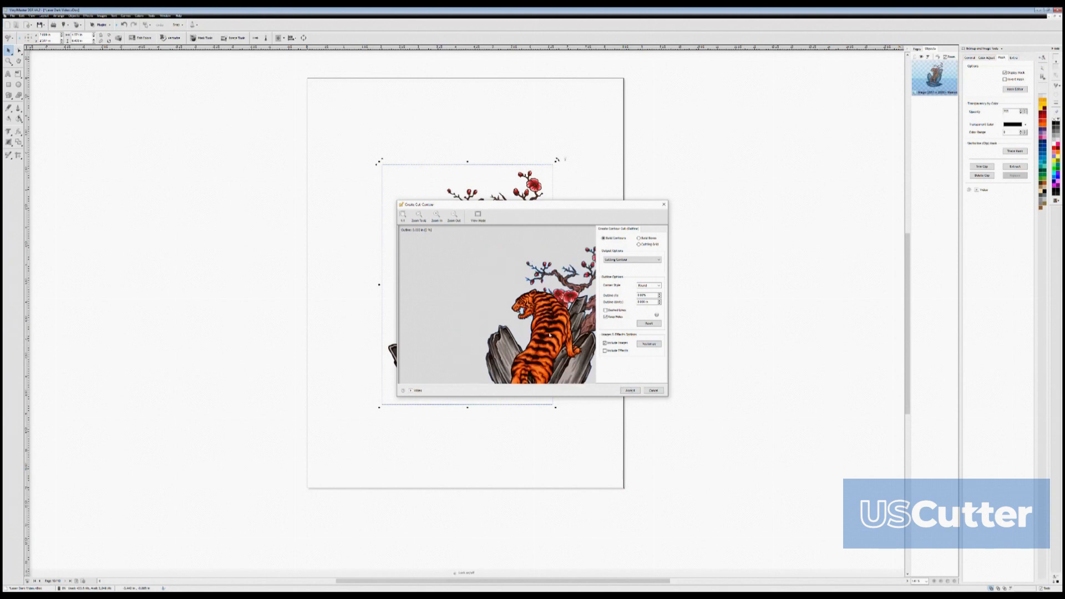
scroll(520, 290, "up", 6)
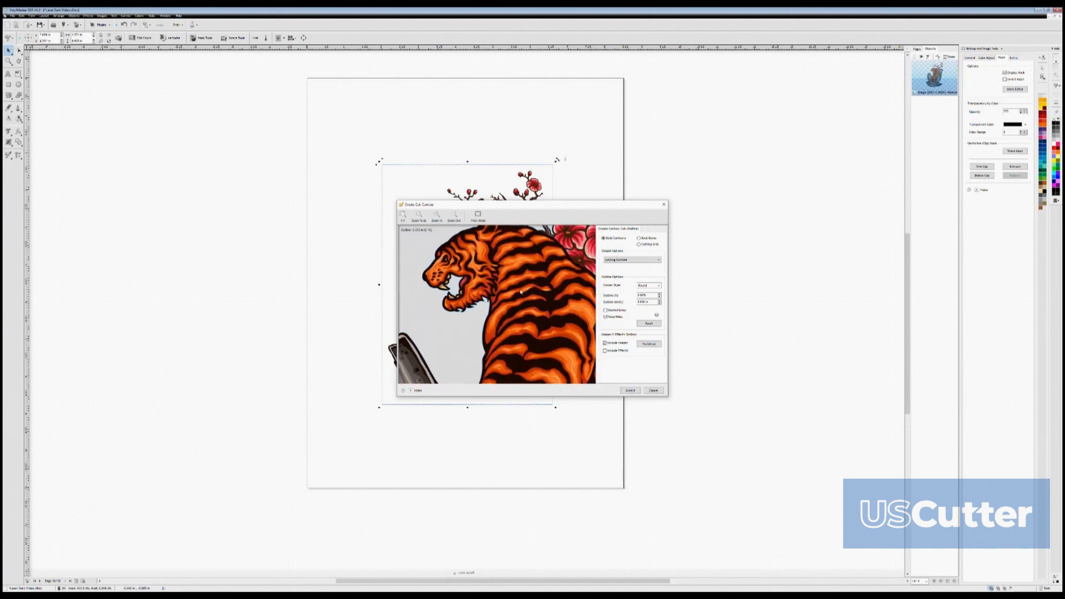
left_click_drag(533, 316, 499, 298)
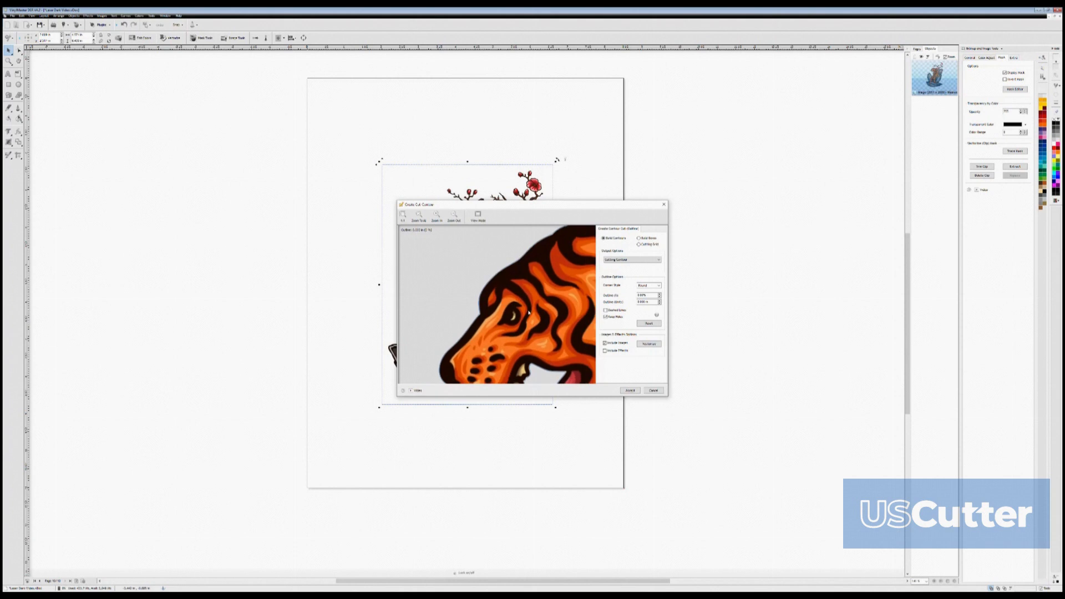
left_click(660, 295)
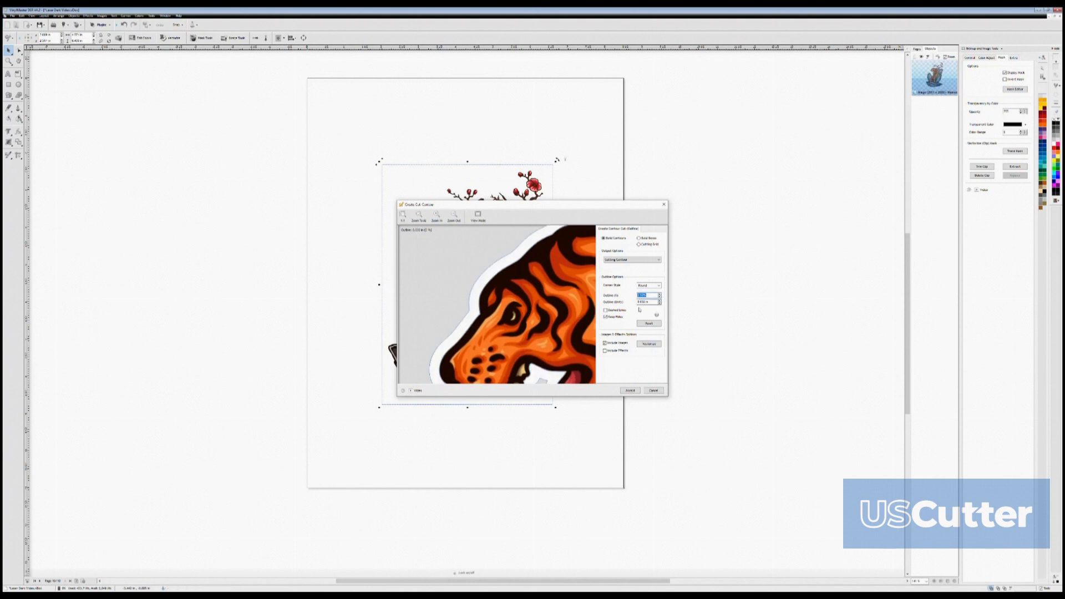
scroll(559, 331, "down", 3)
scroll(592, 316, "down", 2)
left_click(630, 391)
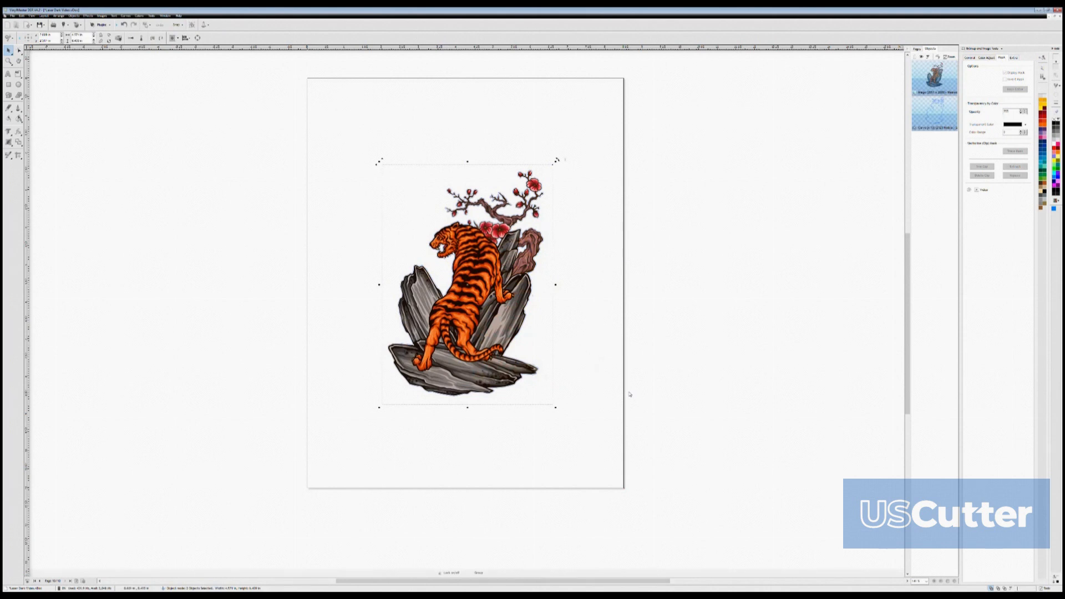
- Fill the new contour shape with dark brown and send it behind the tiger artwork
left_click(935, 114)
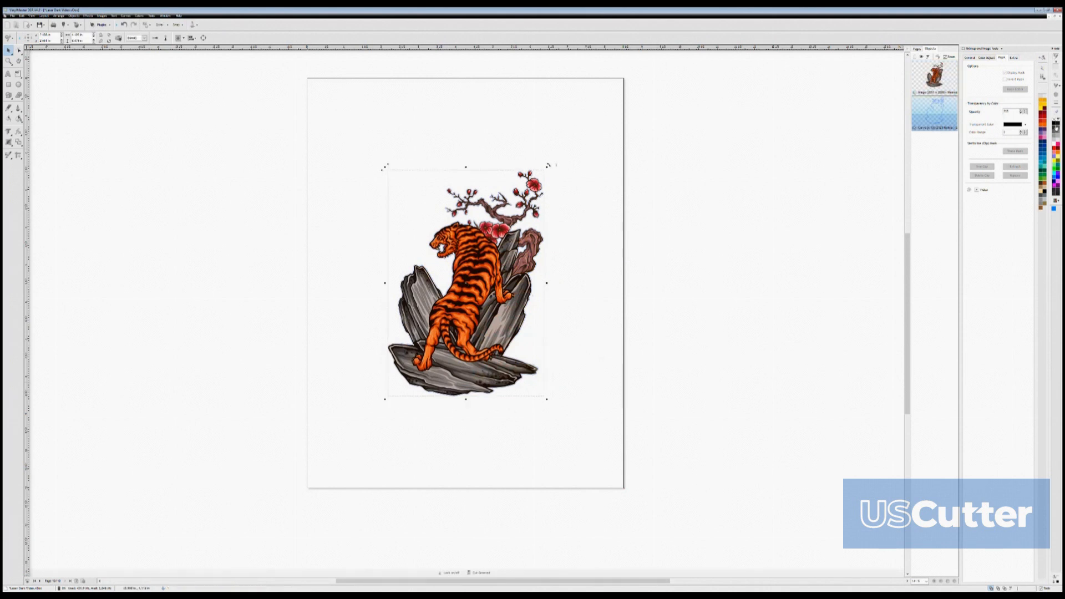
left_click(1055, 190)
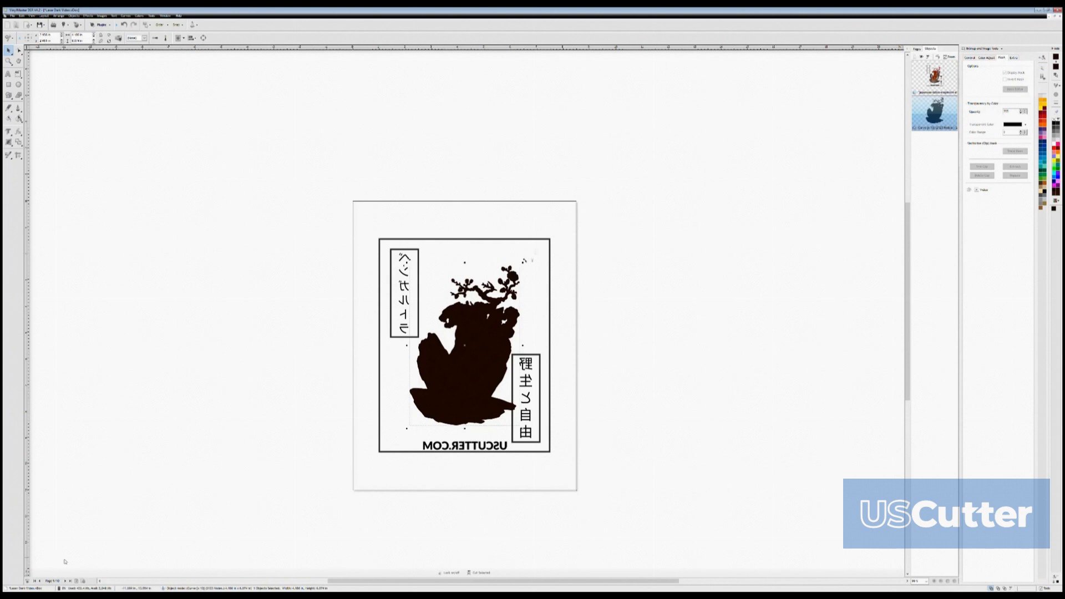
left_click(57, 16)
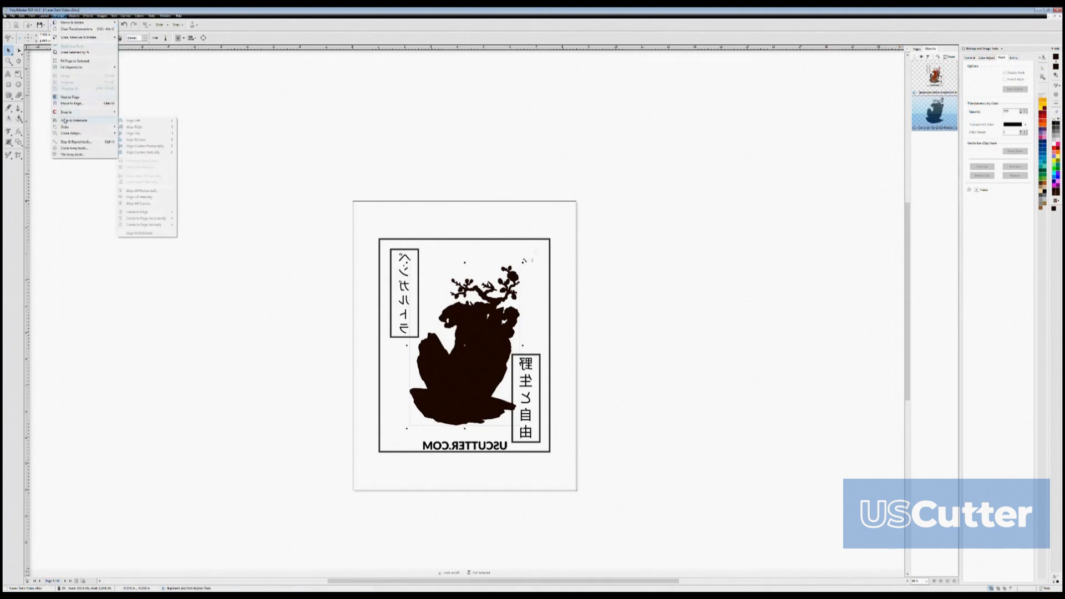
mouse_move(77, 128)
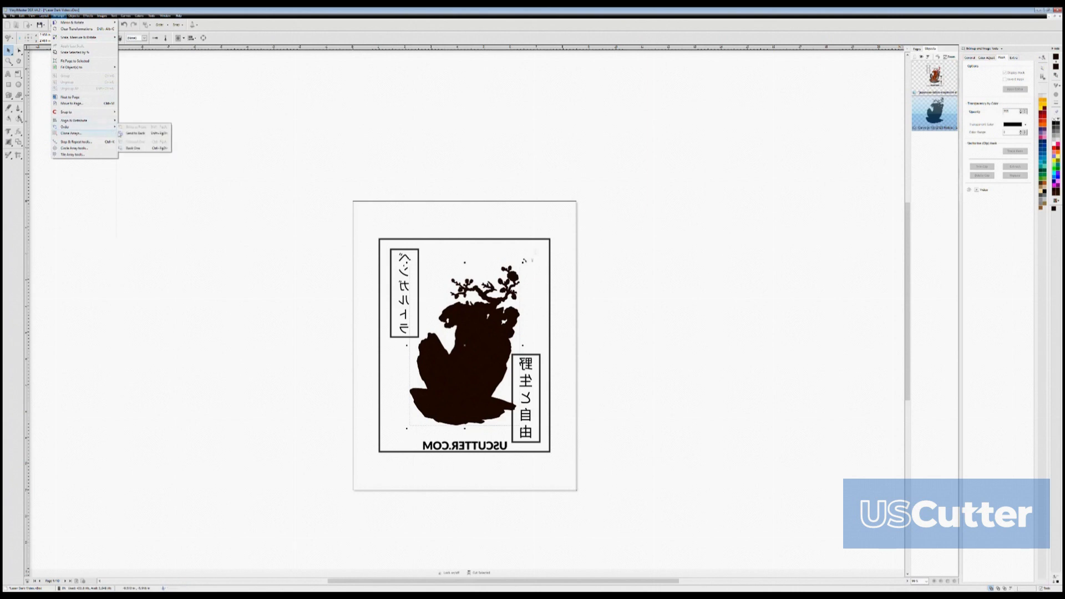
left_click(135, 134)
- Adjust the backing contour's colour to match the tiger's dark outline and inspect the edges around the artwork
scroll(500, 373, "up", 3)
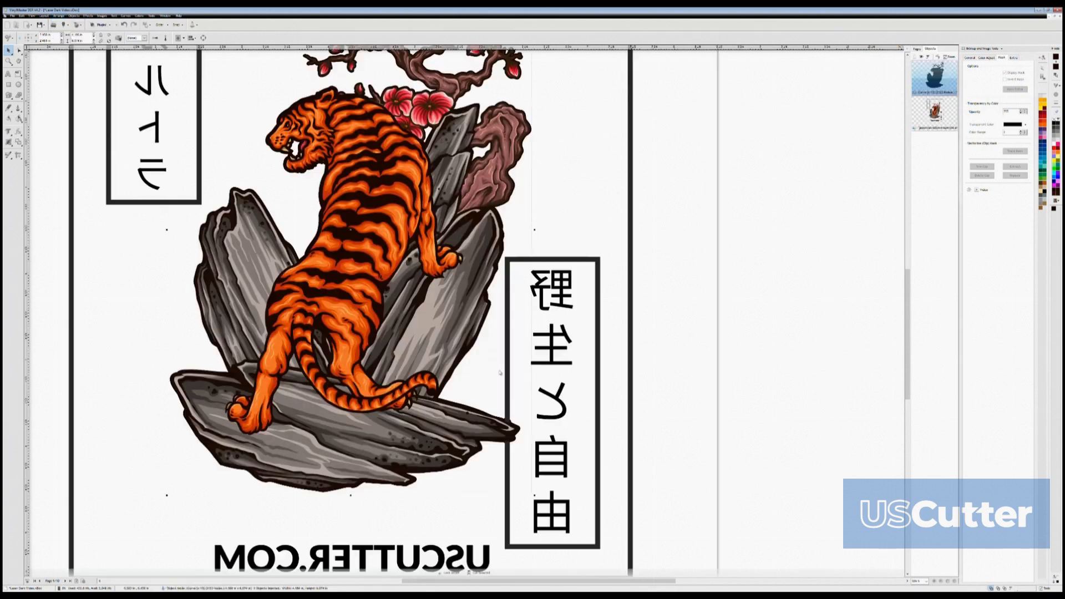
scroll(458, 295, "up", 5)
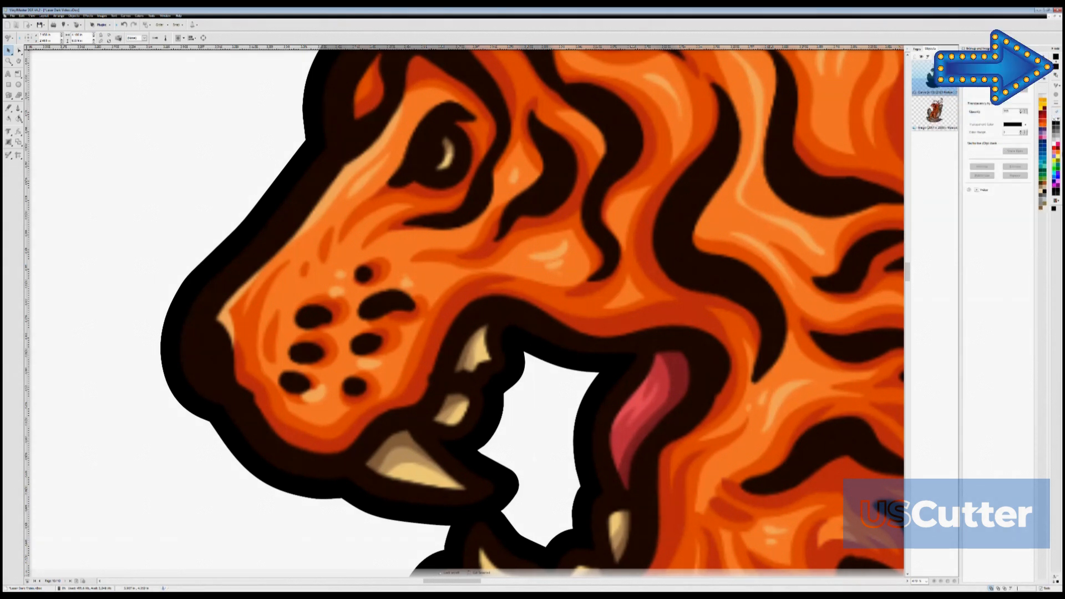
left_click(1058, 67)
scroll(555, 351, "down", 4)
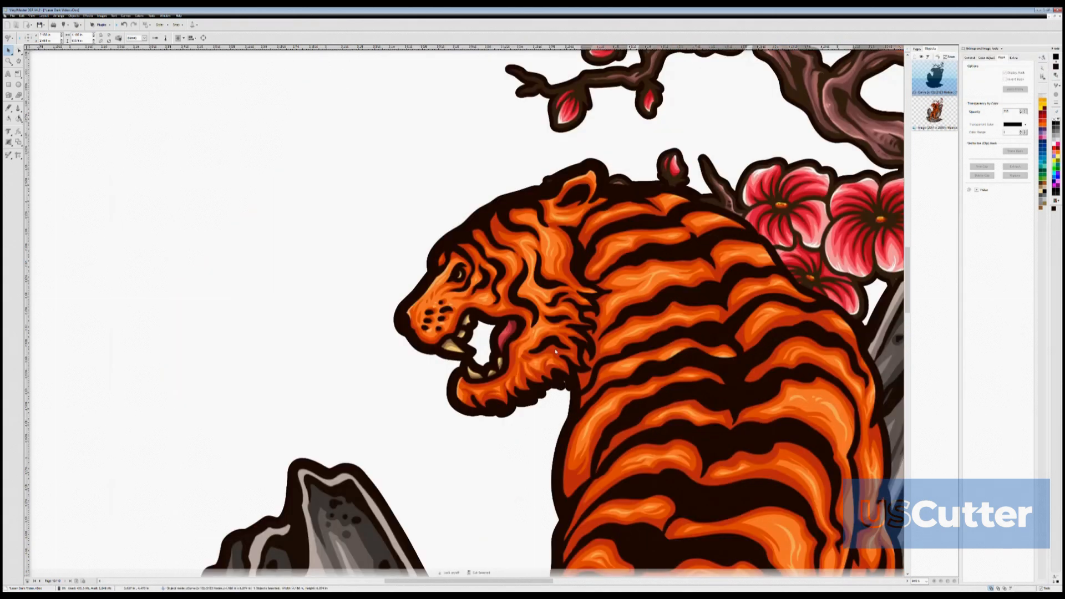
scroll(553, 308, "down", 4)
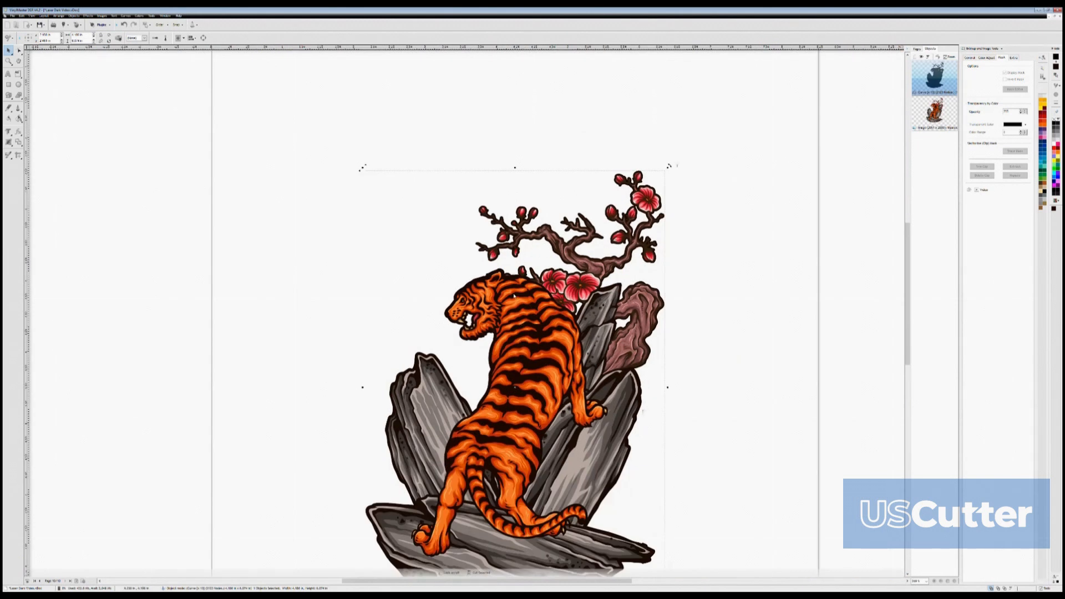
scroll(514, 296, "up", 5)
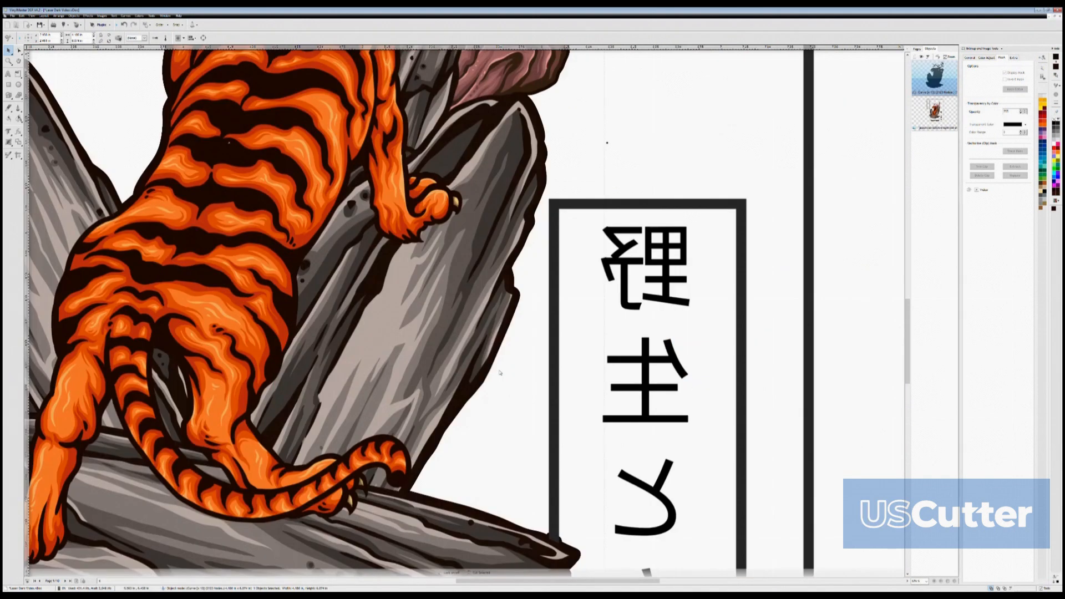
scroll(499, 373, "down", 5)
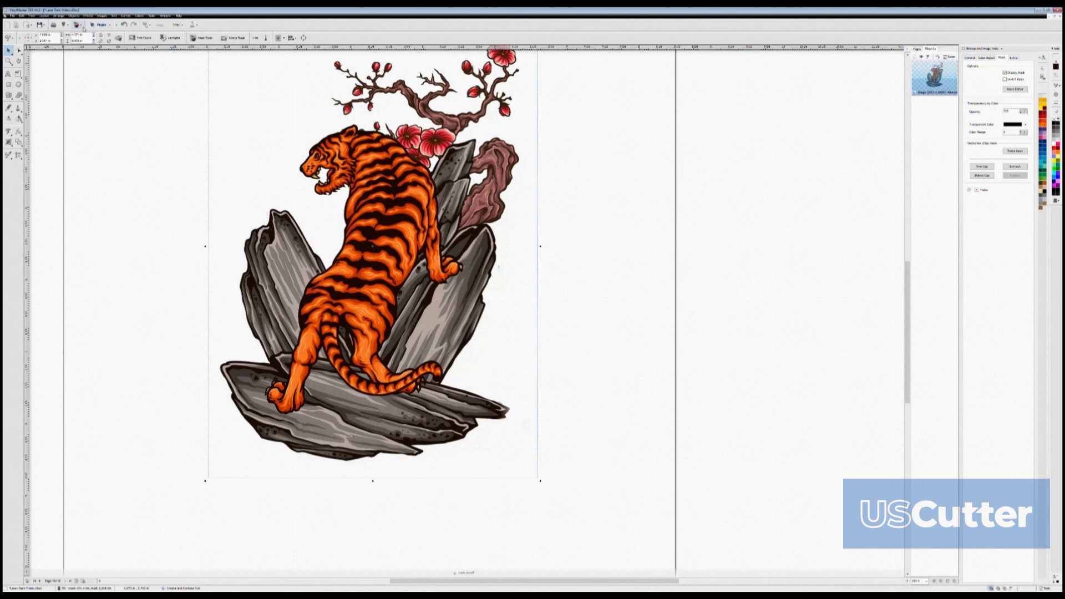
- Create a new image-traced cut contour around the isolated tiger image and fill the contour shape with black
left_click(79, 25)
left_click(75, 35)
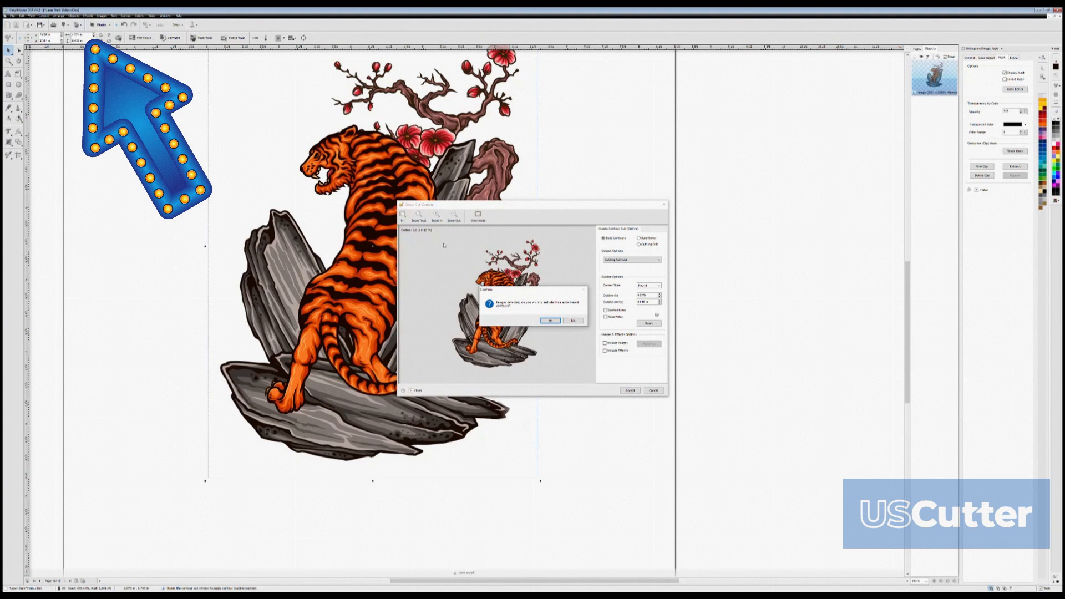
left_click(550, 322)
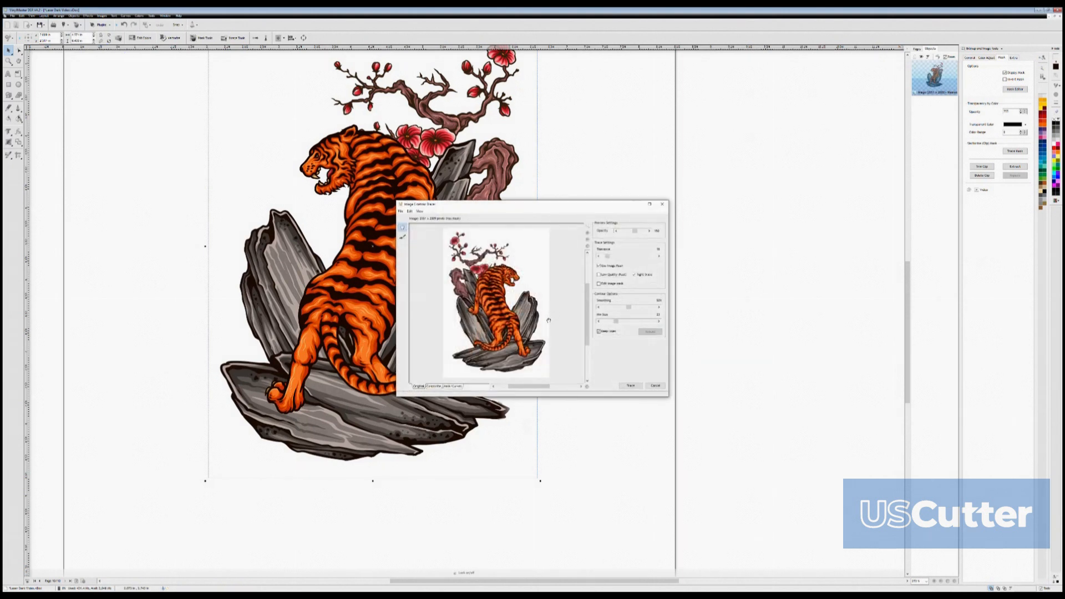
left_click(632, 386)
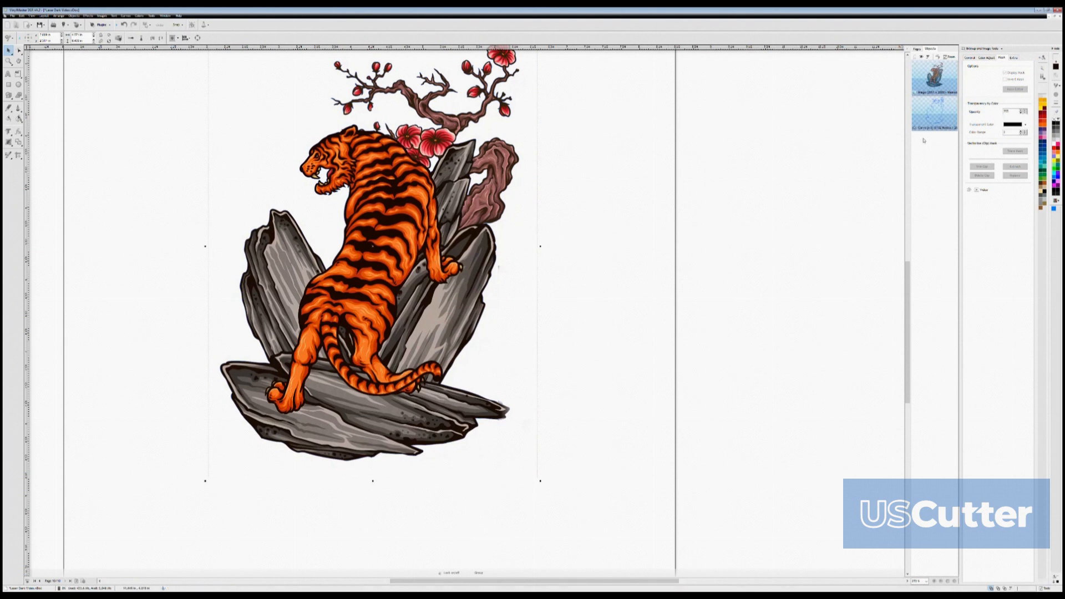
left_click(956, 118)
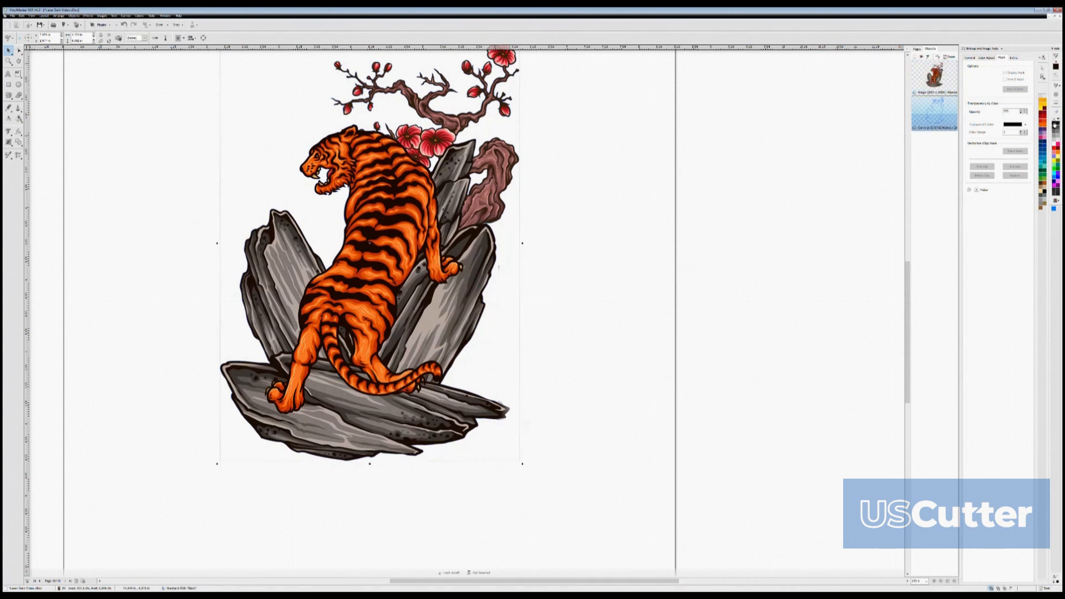
left_click(1053, 126)
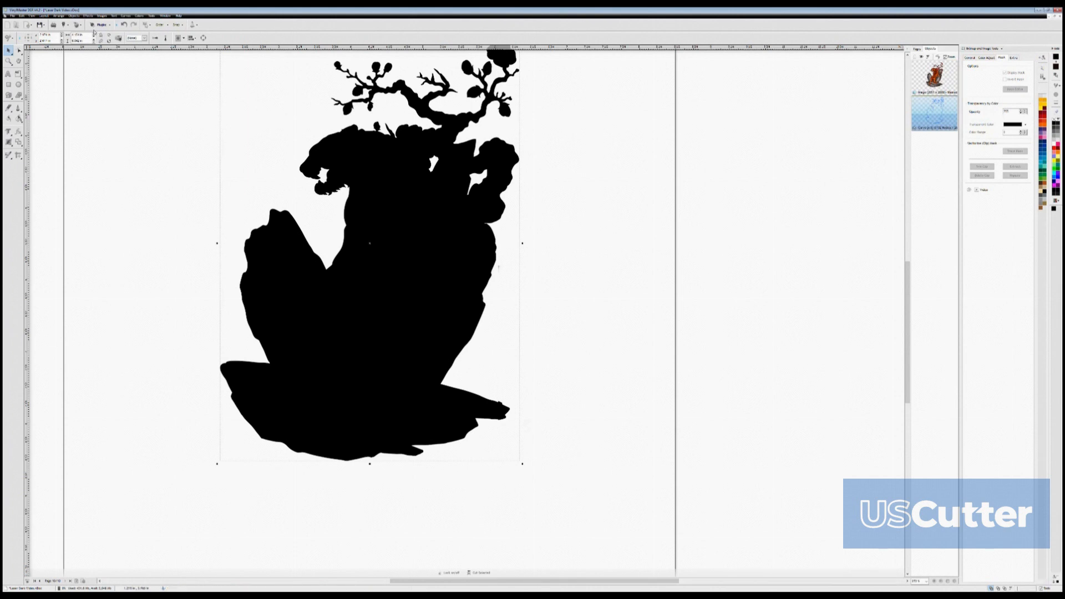
- Send the black silhouette behind the tiger image and place the silhouette on a new page
left_click(170, 26)
left_click(162, 36)
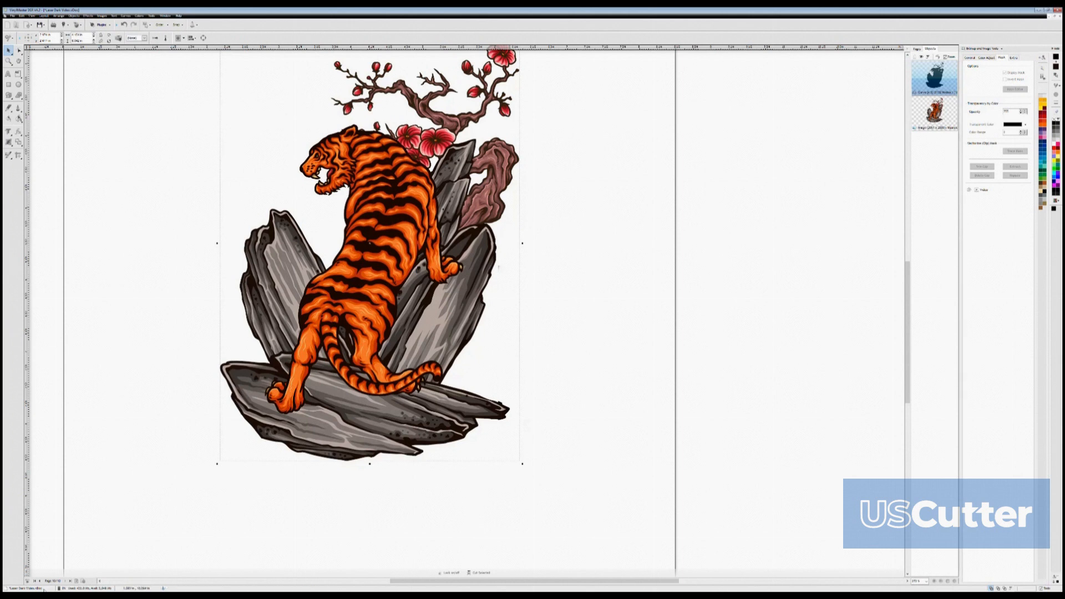
left_click(79, 581)
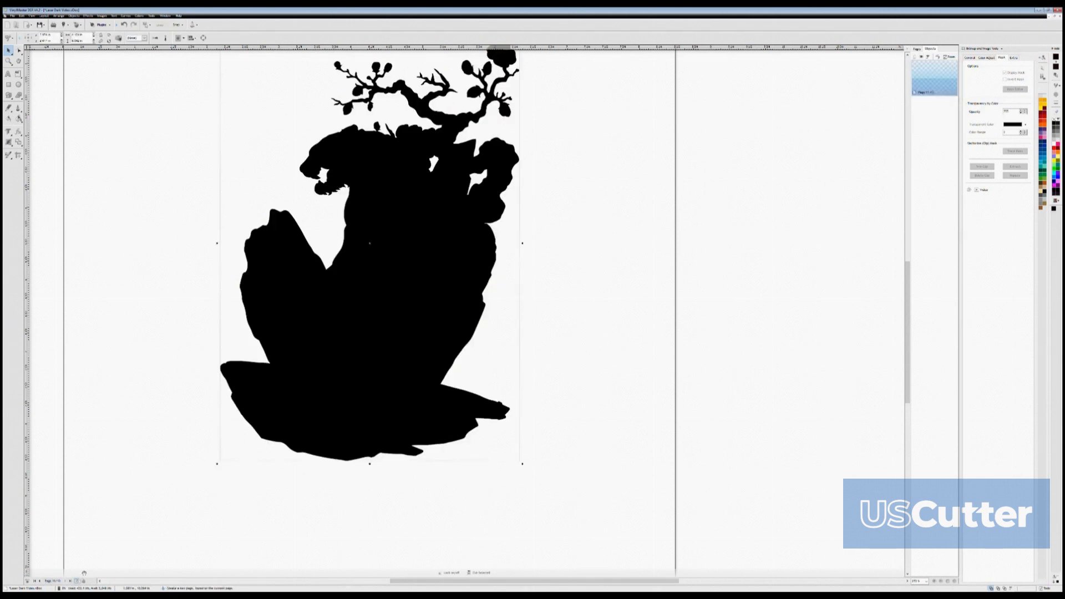